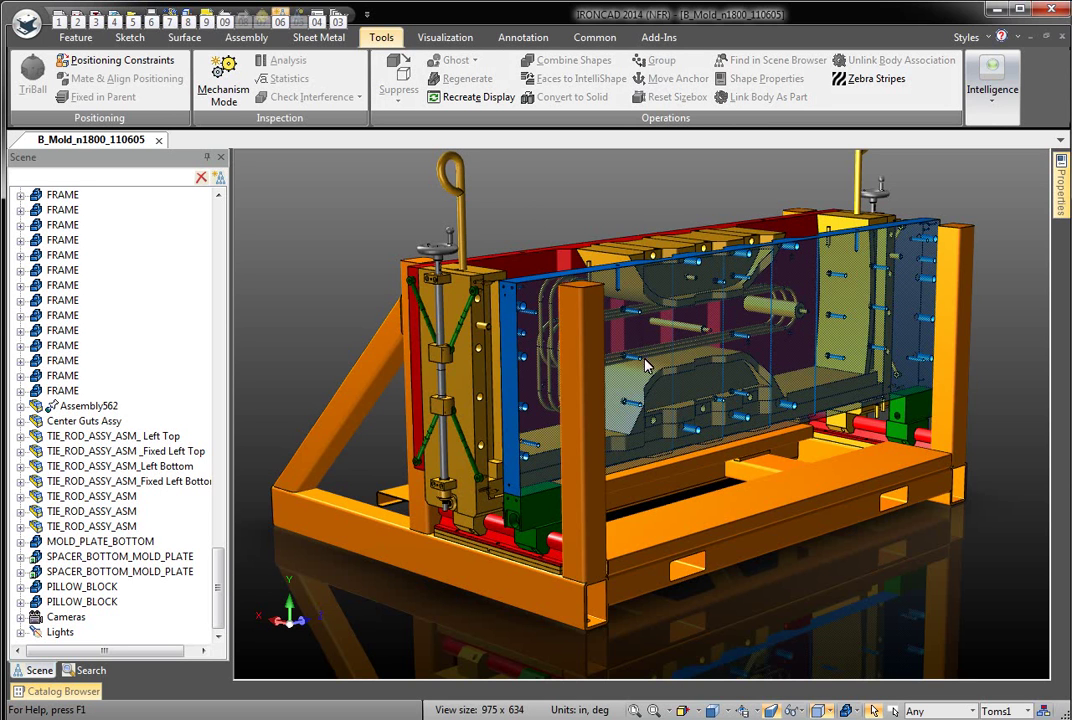
# Set the selection filter to Part for picking the mold plate and its supporting parts
pyautogui.click(512, 222)
pyautogui.moveTo(530, 323); pyautogui.dragTo(508, 323, button='middle')
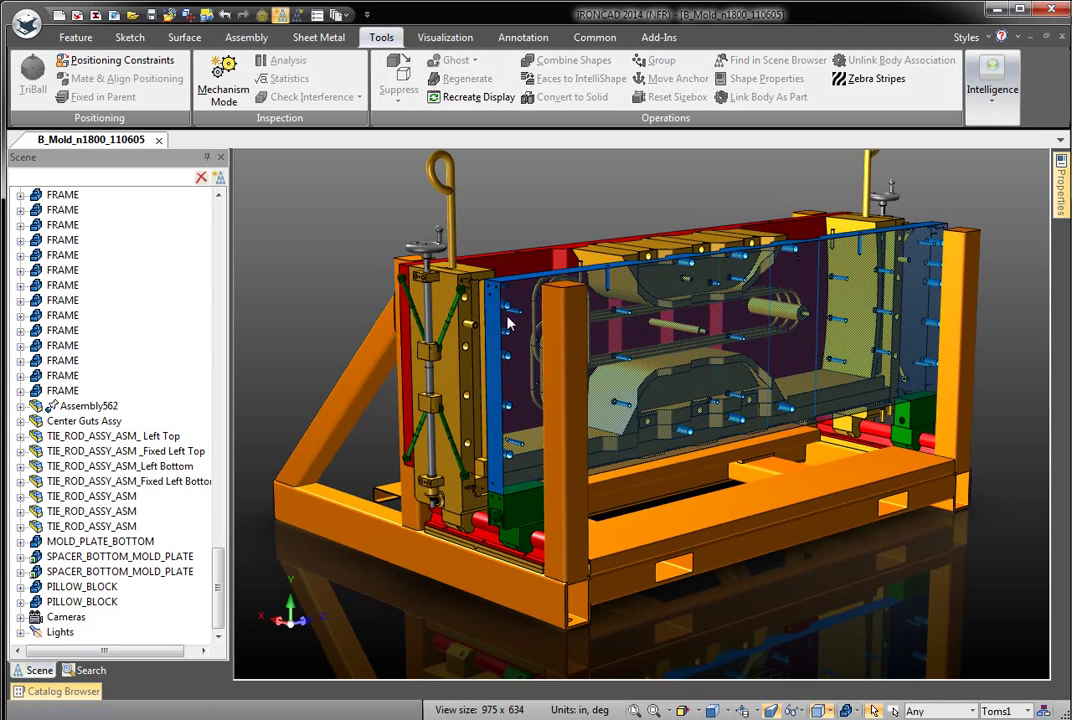
pyautogui.click(507, 322)
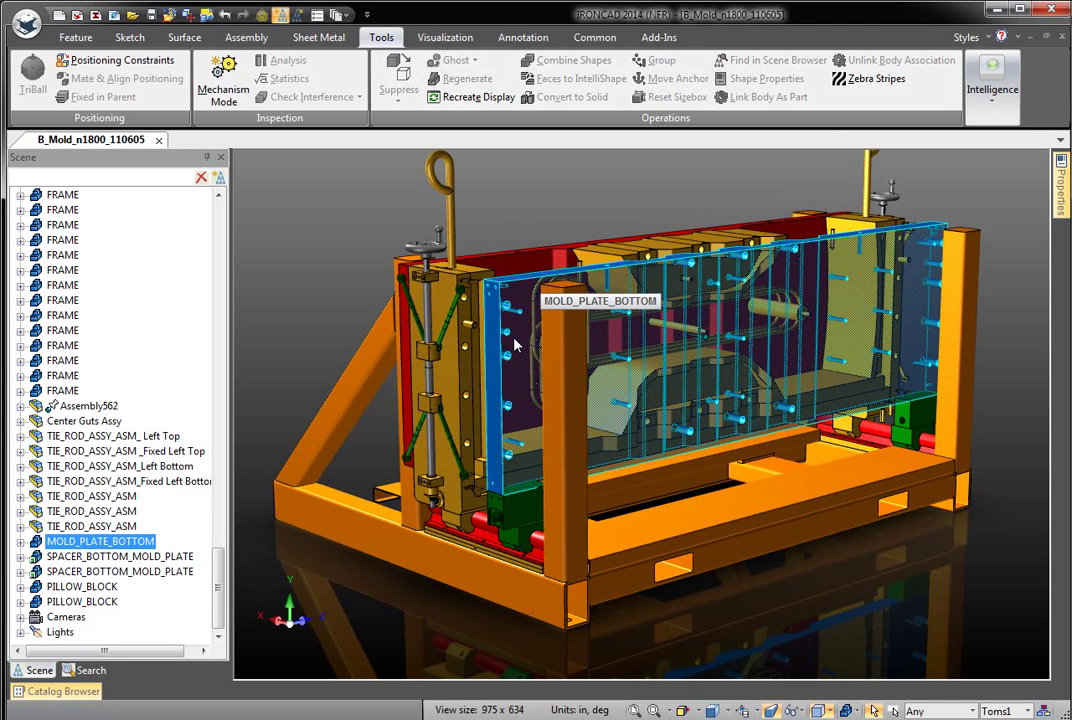
pyautogui.click(523, 532)
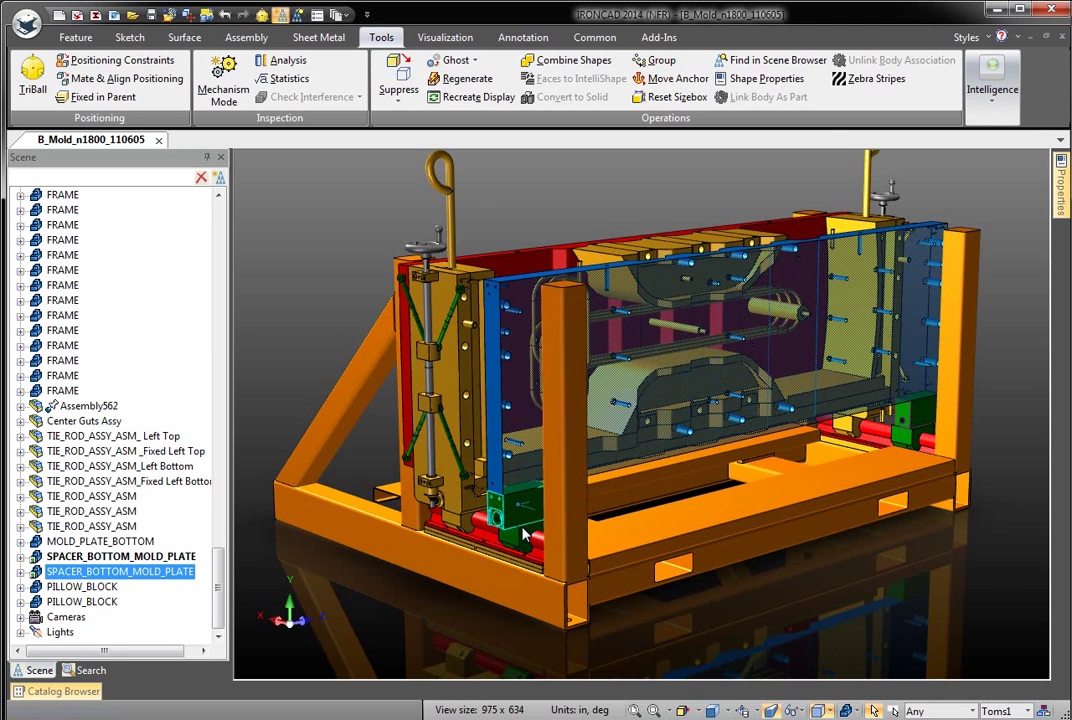
pyautogui.click(935, 711)
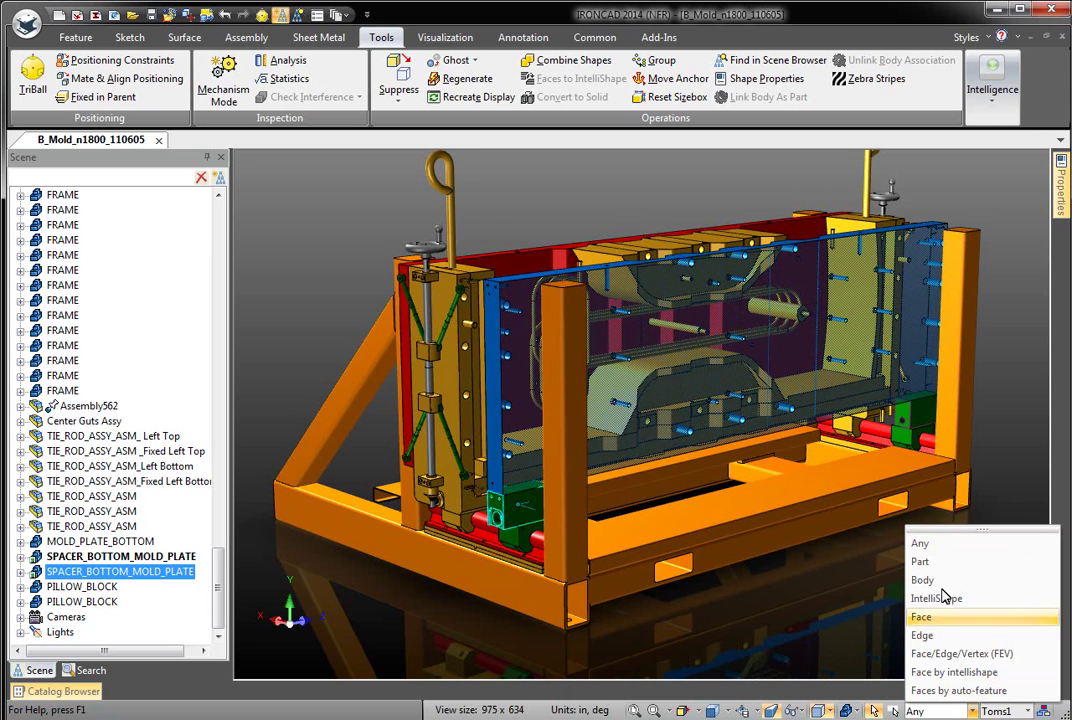
pyautogui.click(930, 562)
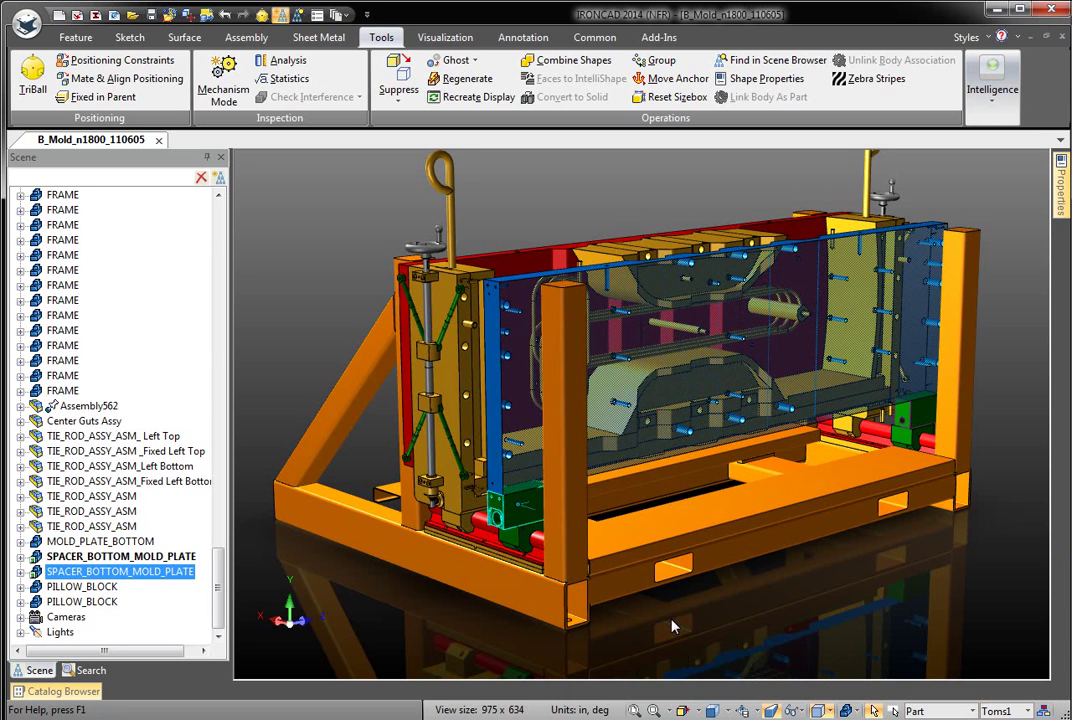
# Identify the bottom mold plate, both spacers and both pillow blocks by selecting them individually in the model
pyautogui.click(507, 445)
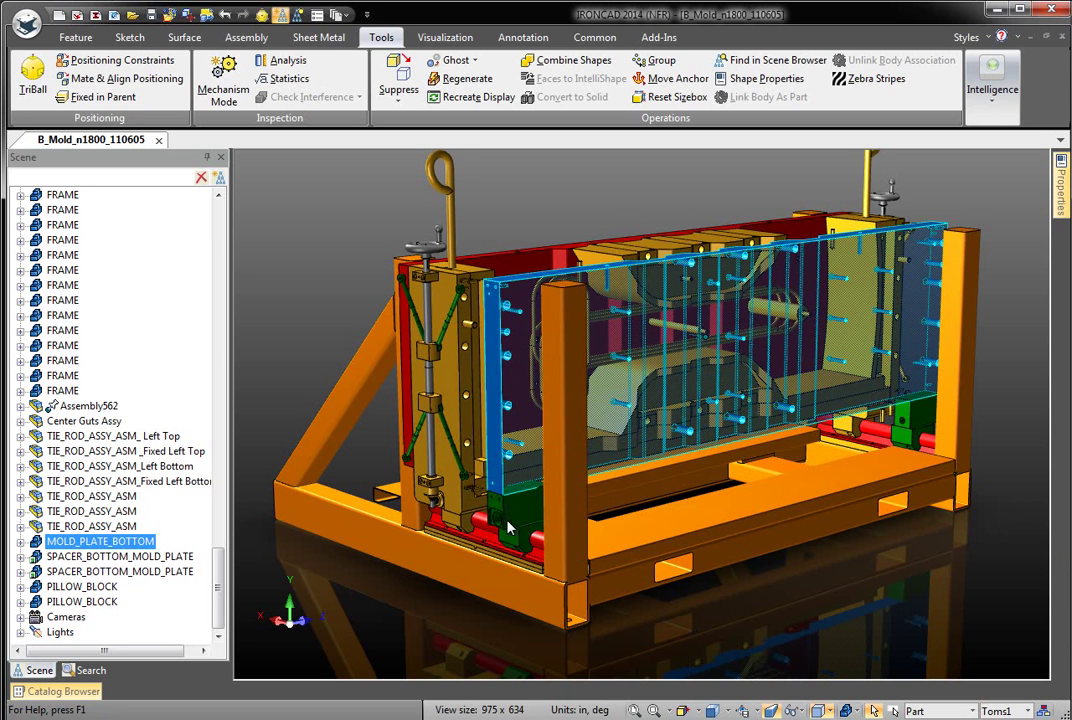
pyautogui.click(507, 513)
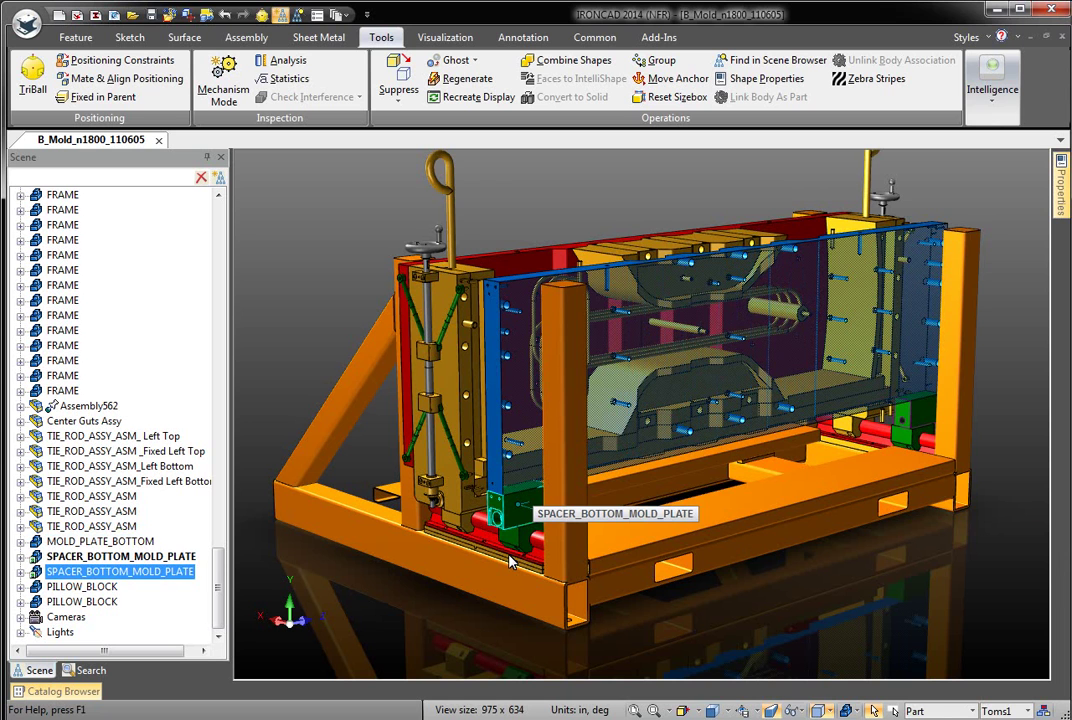
pyautogui.click(905, 420)
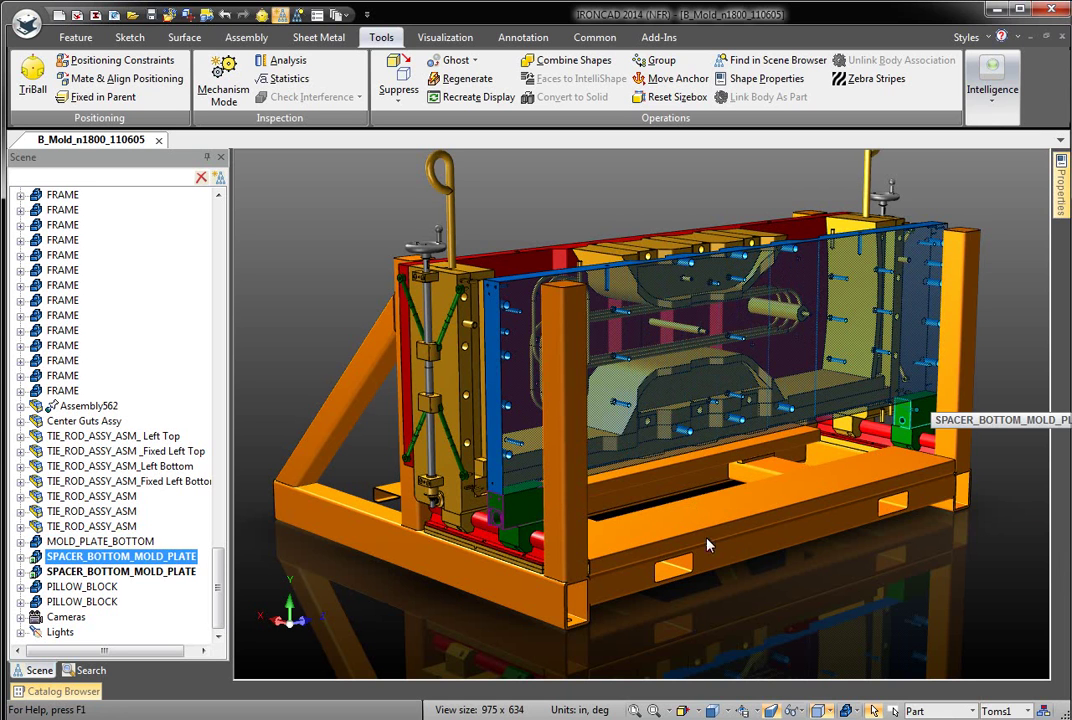
pyautogui.click(527, 542)
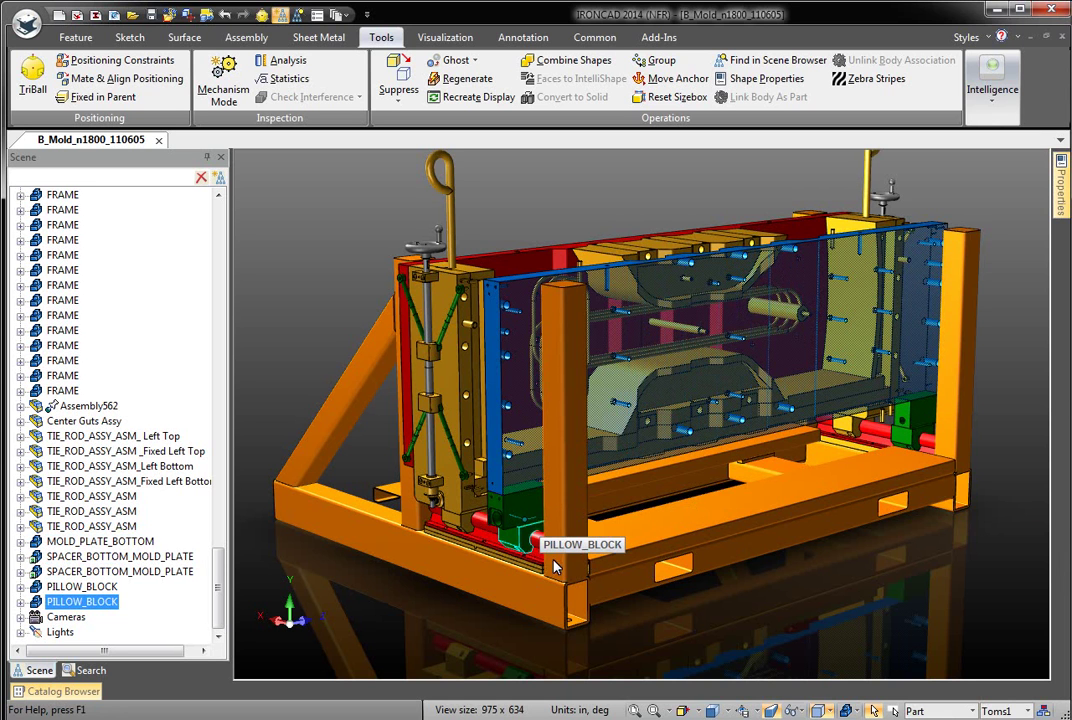
pyautogui.click(906, 439)
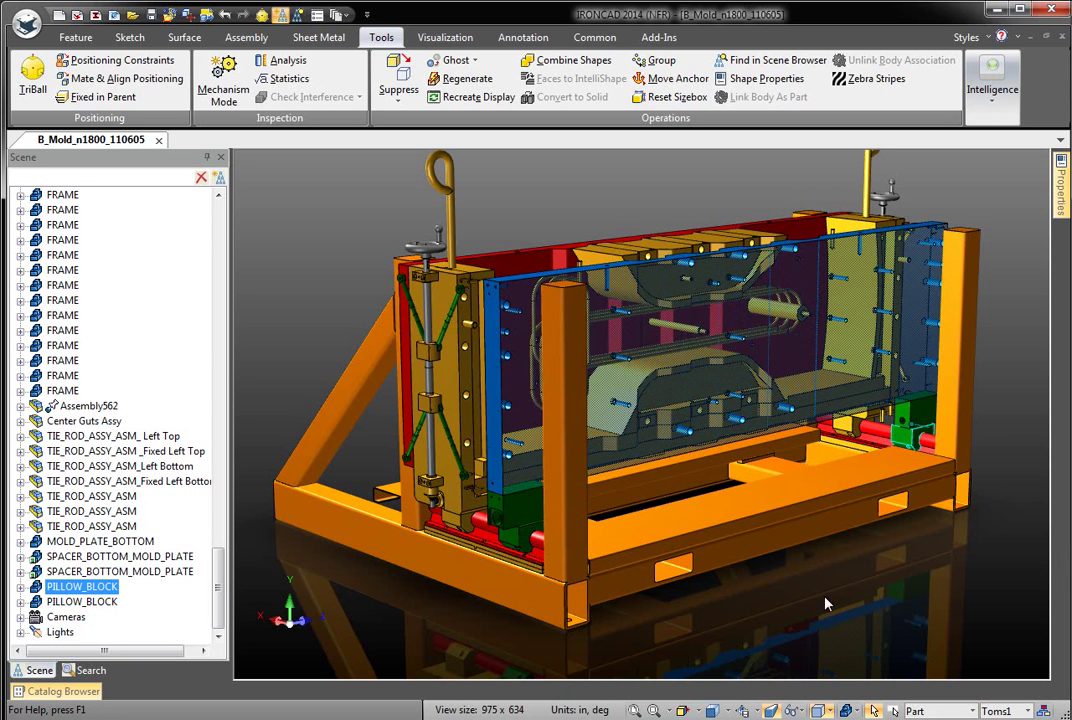
pyautogui.click(332, 312)
# Try moving only the bottom mold plate about 2.29 in with the TriBall, and undo the move
pyautogui.click(512, 358)
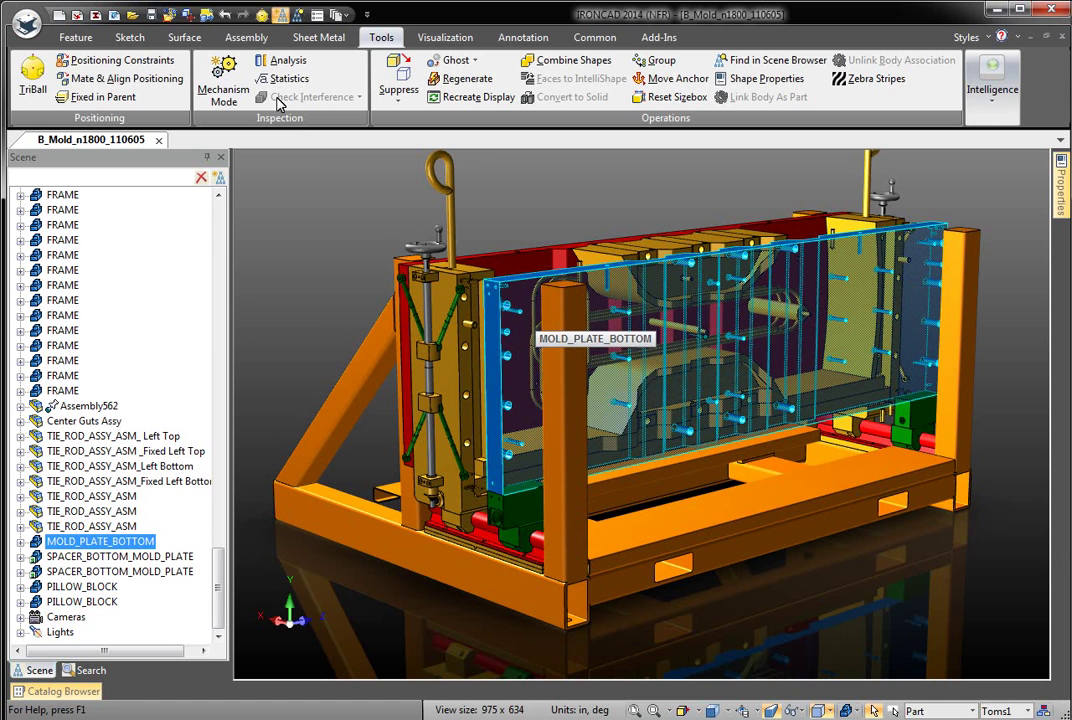
pyautogui.press('F10')
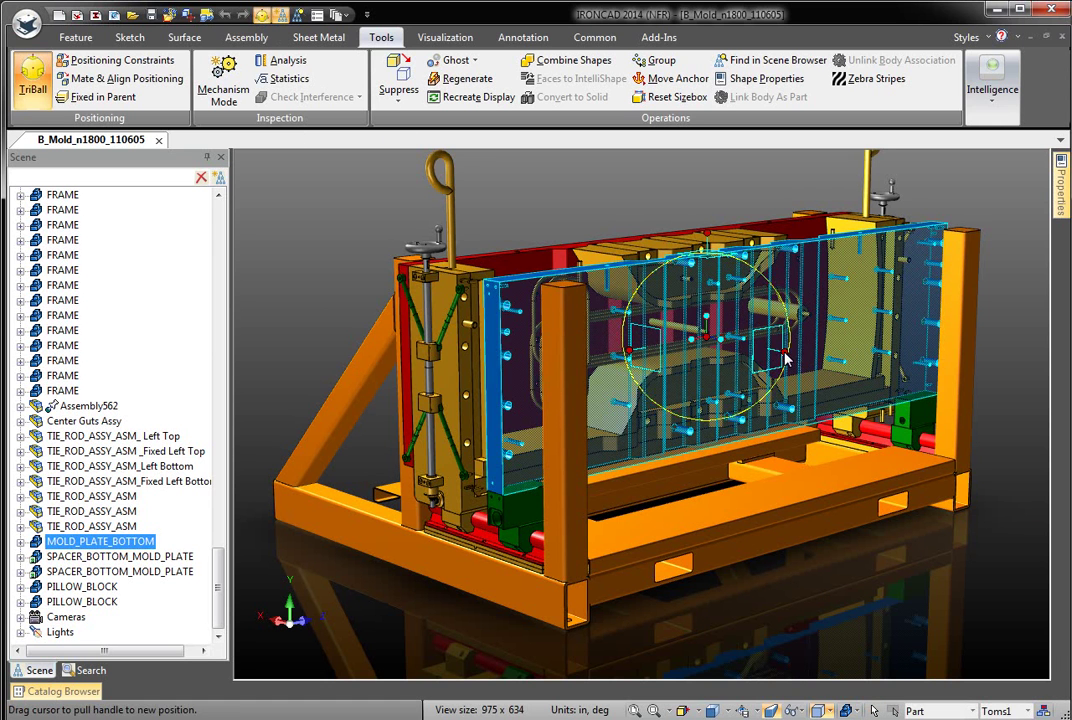
pyautogui.moveTo(782, 353); pyautogui.dragTo(796, 355)
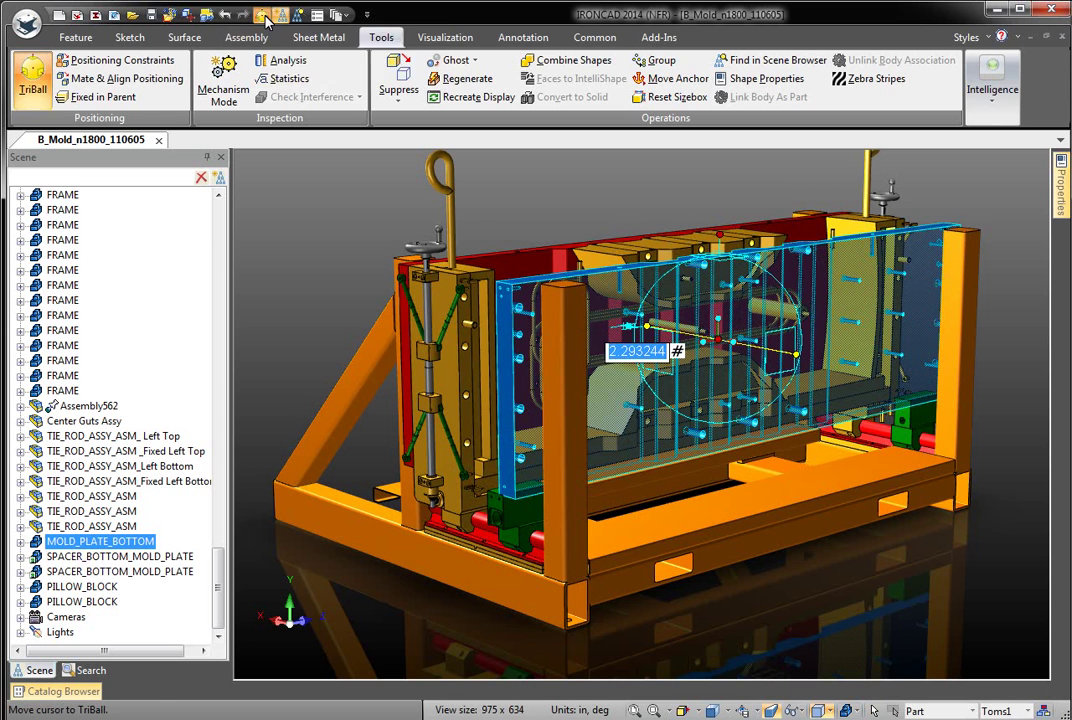
pyautogui.click(224, 14)
pyautogui.click(224, 14)
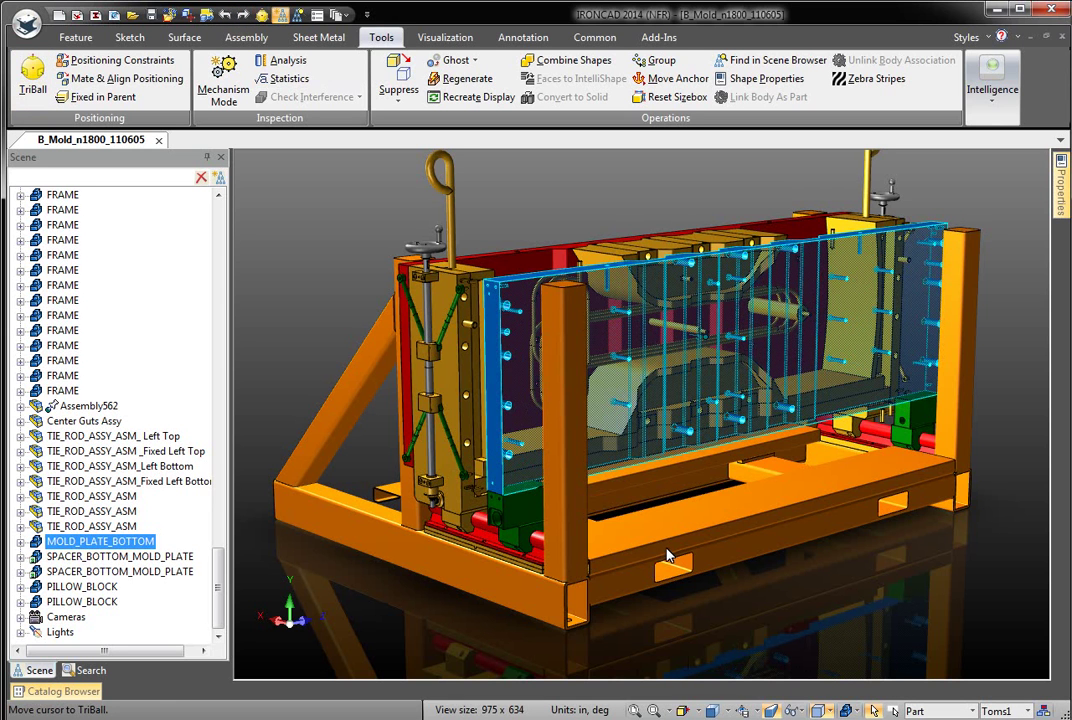
# Try moving the bottom mold plate together with one spacer and one pillow block about 2.46 in with the TriBall, and undo the move
pyautogui.keyDown('shift'); pyautogui.click(521, 518); pyautogui.keyUp('shift')
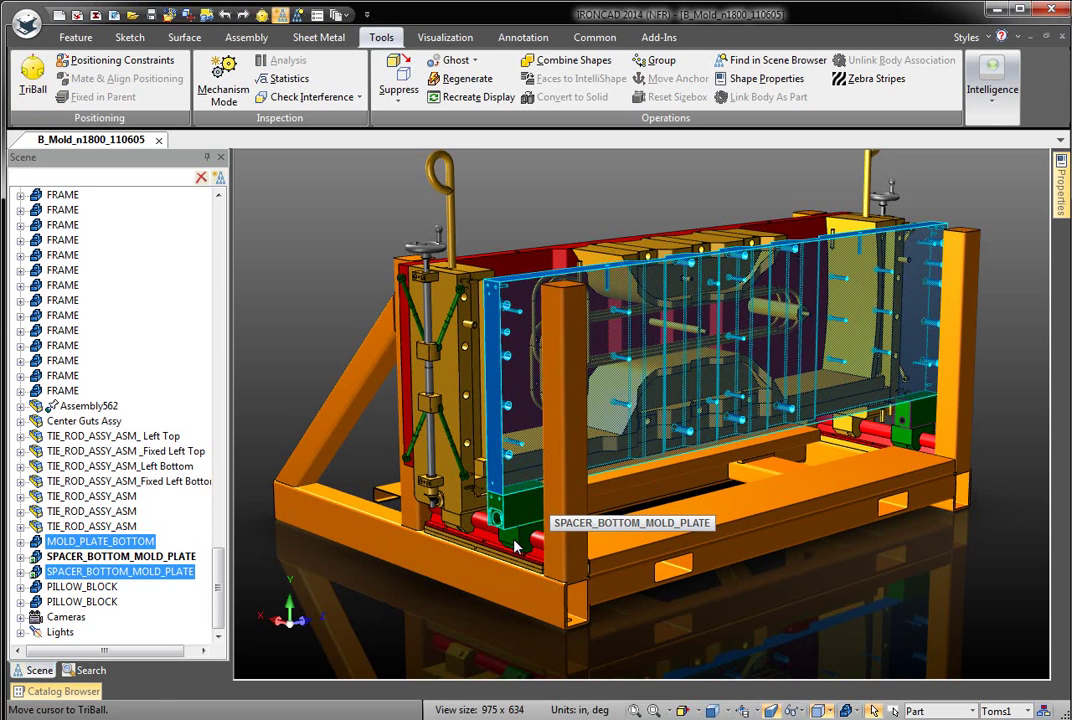
pyautogui.keyDown('shift'); pyautogui.click(513, 537); pyautogui.keyUp('shift')
pyautogui.keyDown('shift'); pyautogui.click(916, 423); pyautogui.keyUp('shift')
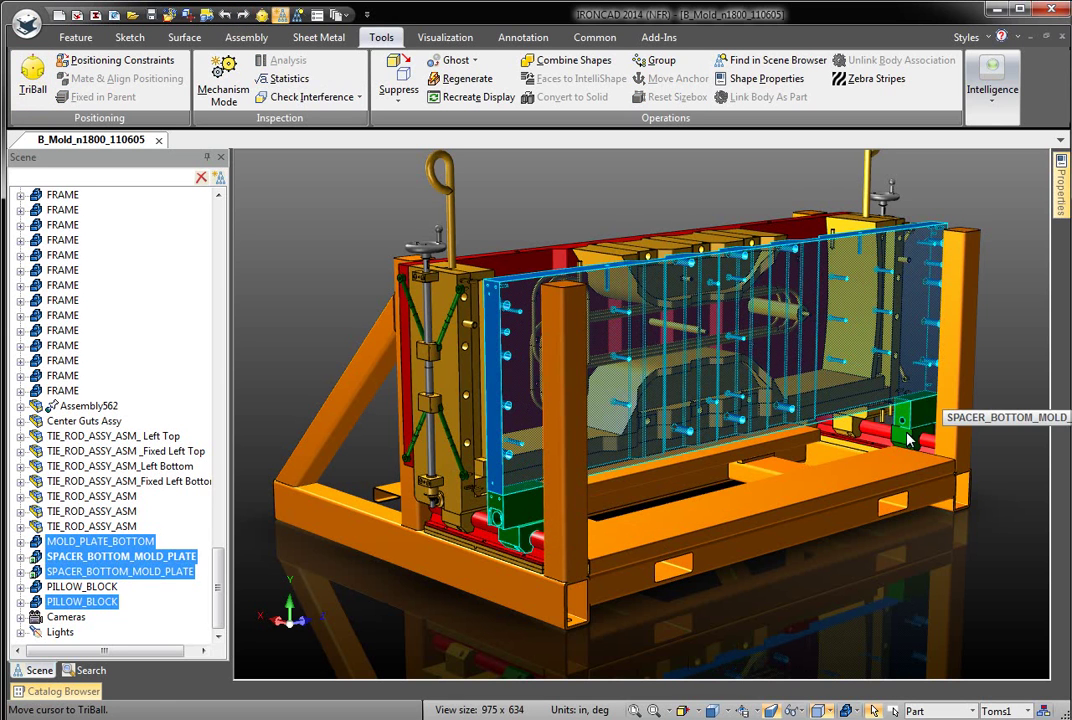
pyautogui.keyDown('shift'); pyautogui.click(905, 446); pyautogui.keyUp('shift')
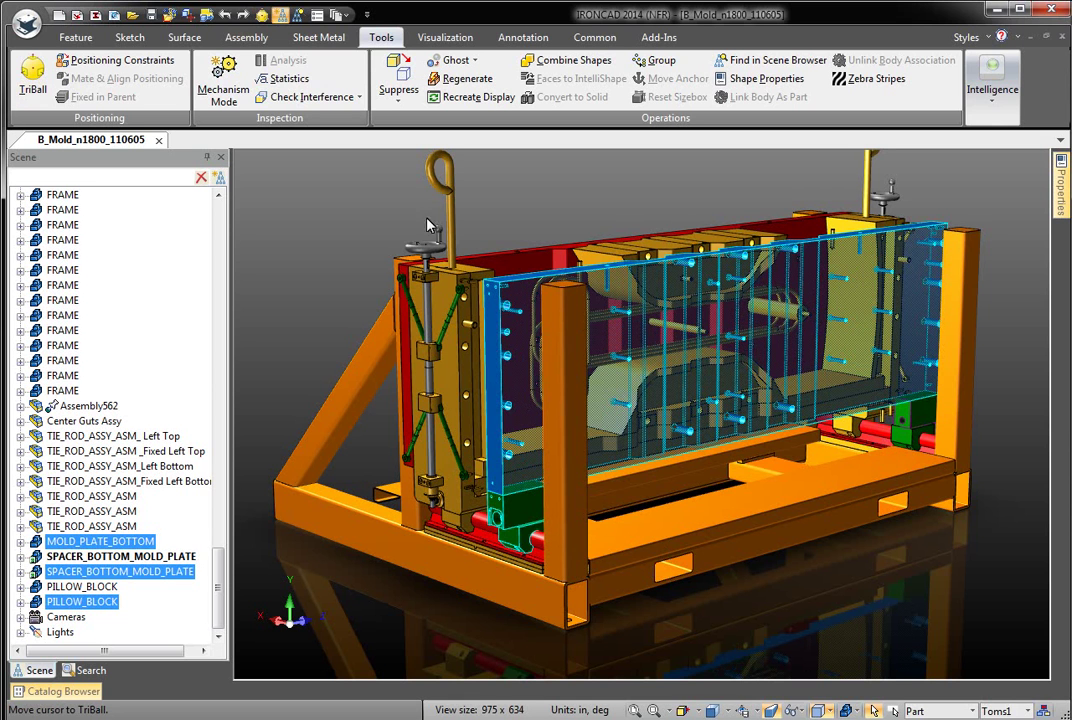
pyautogui.click(263, 16)
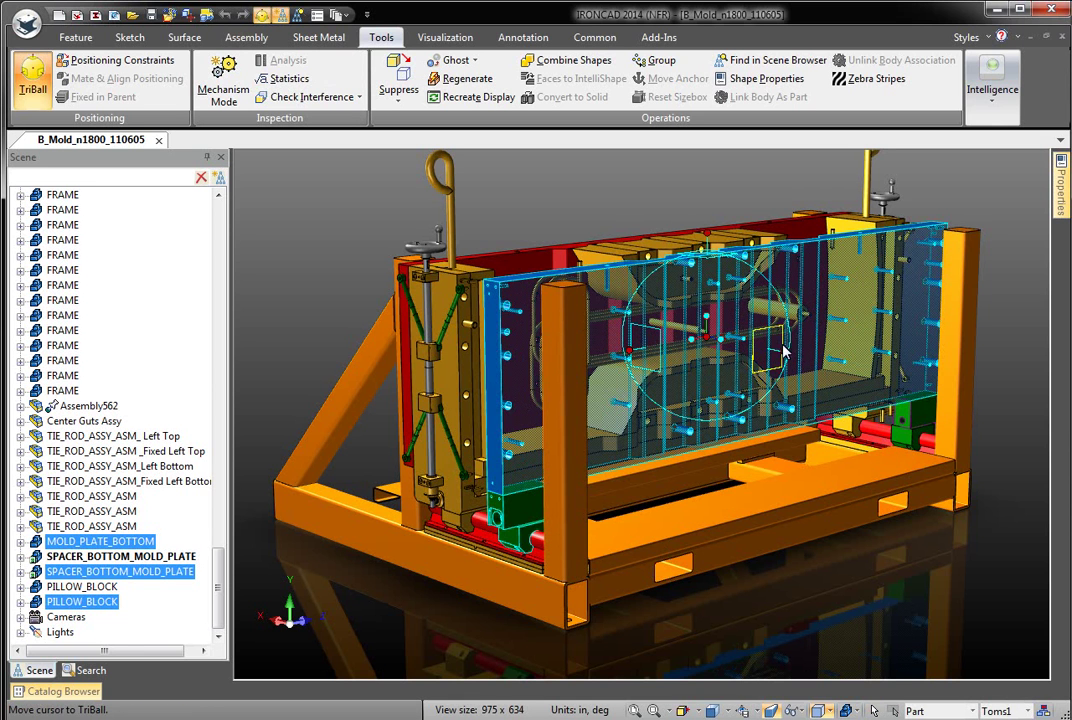
pyautogui.moveTo(785, 355); pyautogui.dragTo(797, 355)
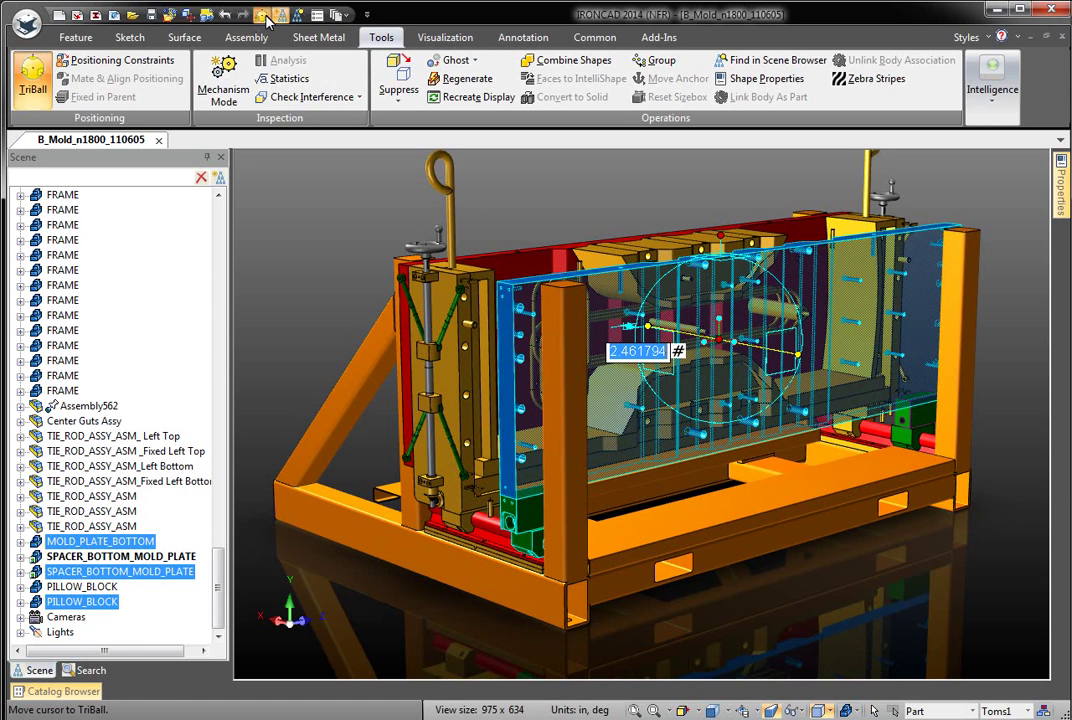
pyautogui.click(225, 17)
pyautogui.click(225, 17)
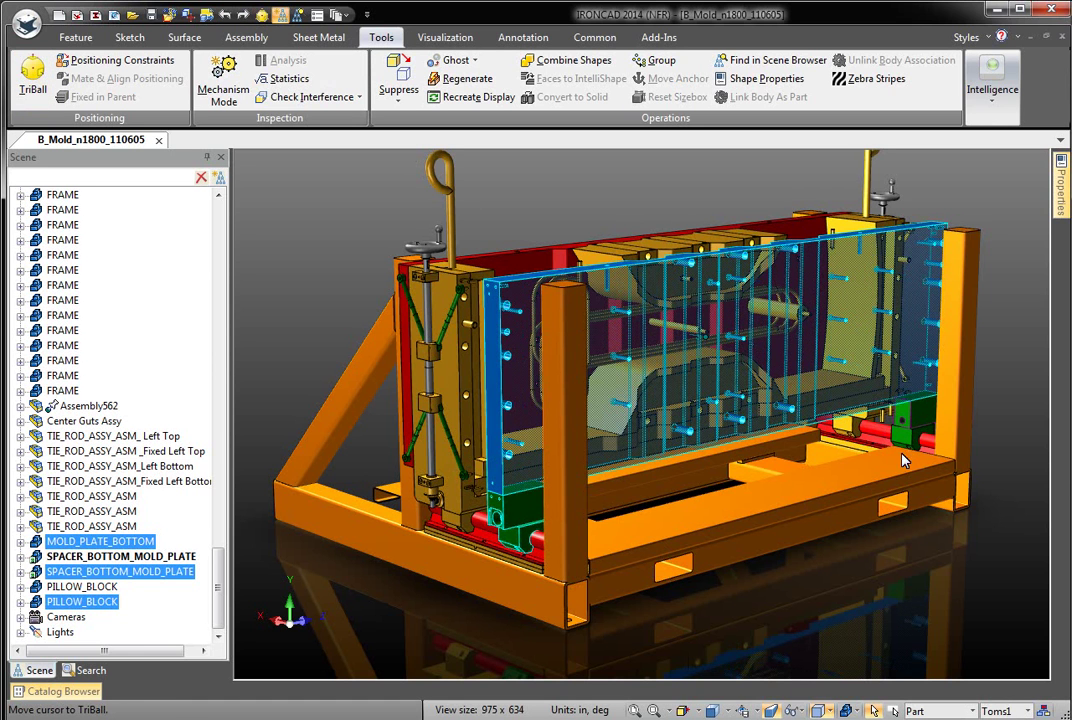
# Group the bottom mold plate, both spacers and both pillow blocks, and expand Groups in the scene tree
pyautogui.click(981, 376)
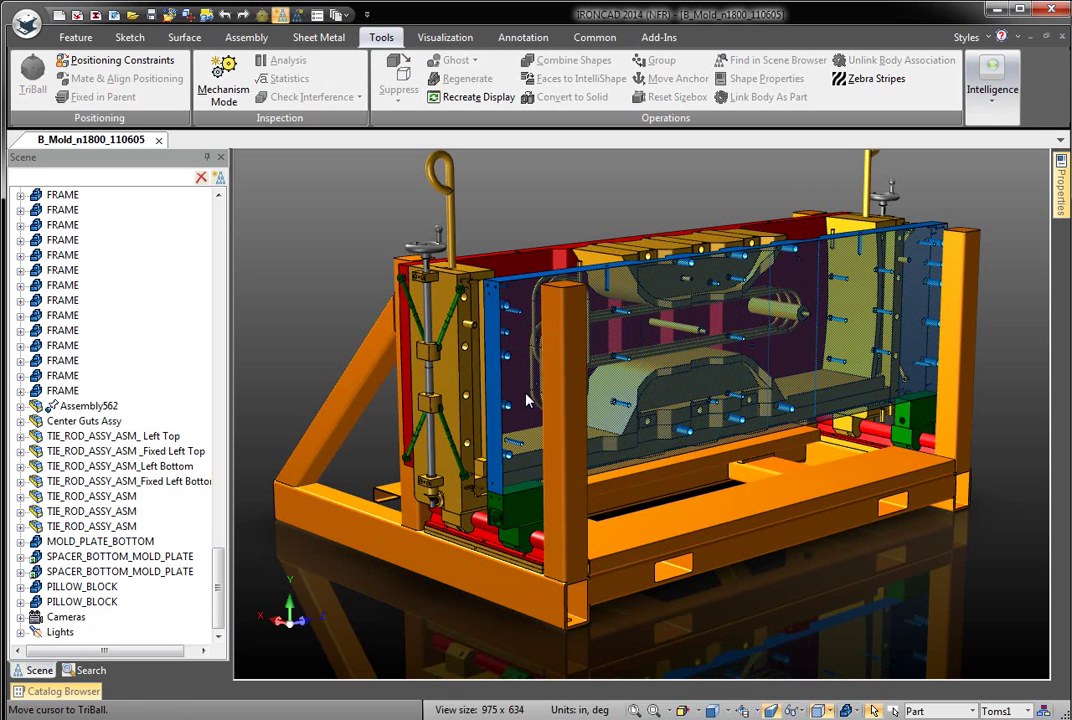
pyautogui.click(545, 426)
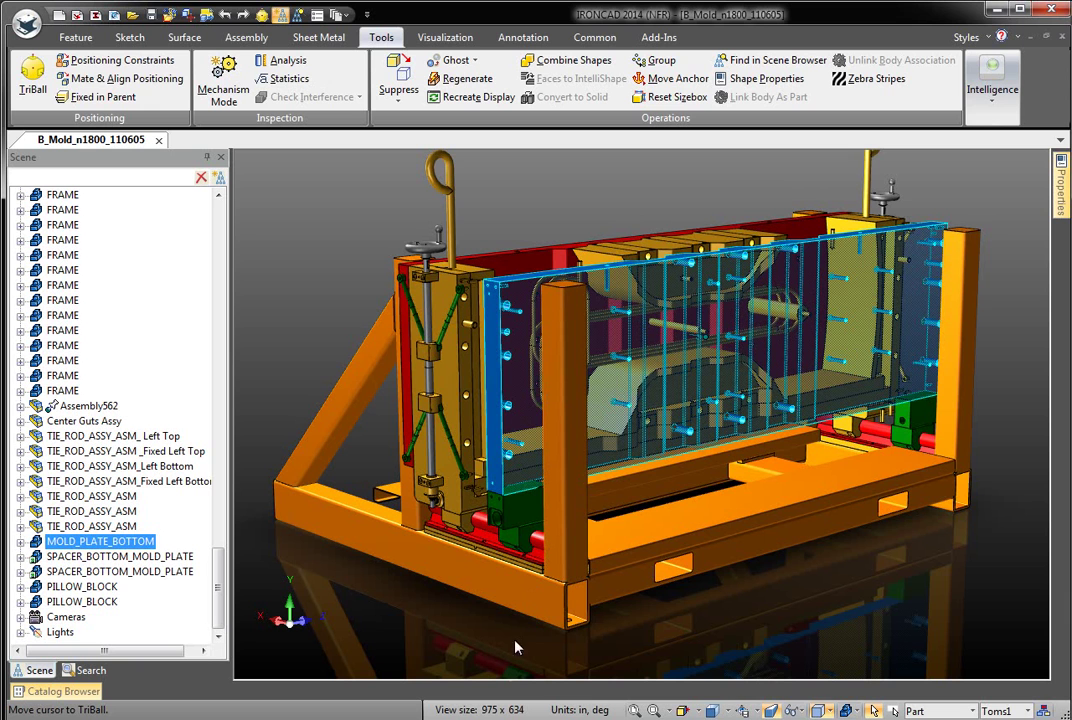
pyautogui.keyDown('shift'); pyautogui.click(480, 494); pyautogui.keyUp('shift')
pyautogui.keyDown('shift'); pyautogui.click(531, 535); pyautogui.keyUp('shift')
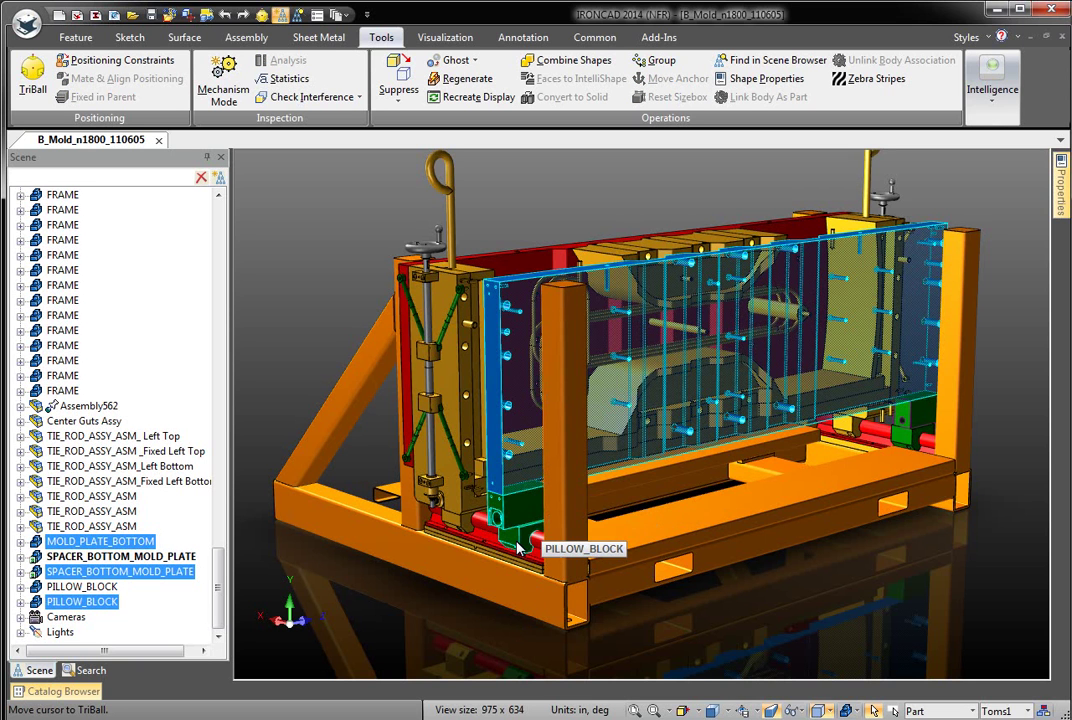
pyautogui.keyDown('shift'); pyautogui.click(903, 444); pyautogui.keyUp('shift')
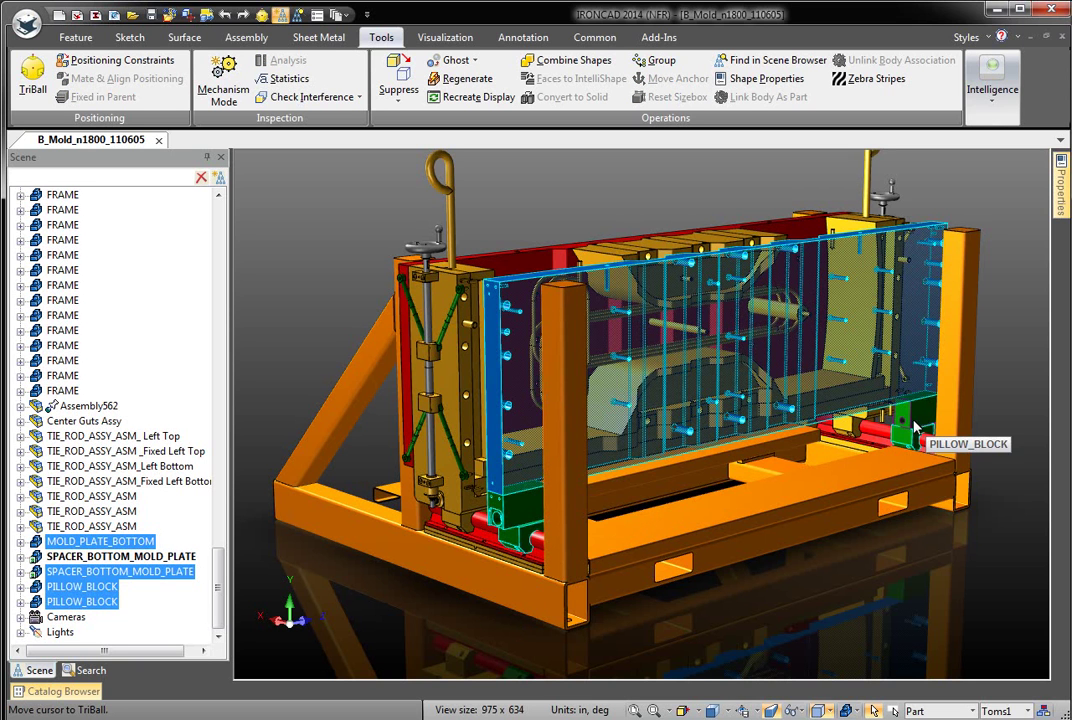
pyautogui.keyDown('shift'); pyautogui.click(905, 422); pyautogui.keyUp('shift')
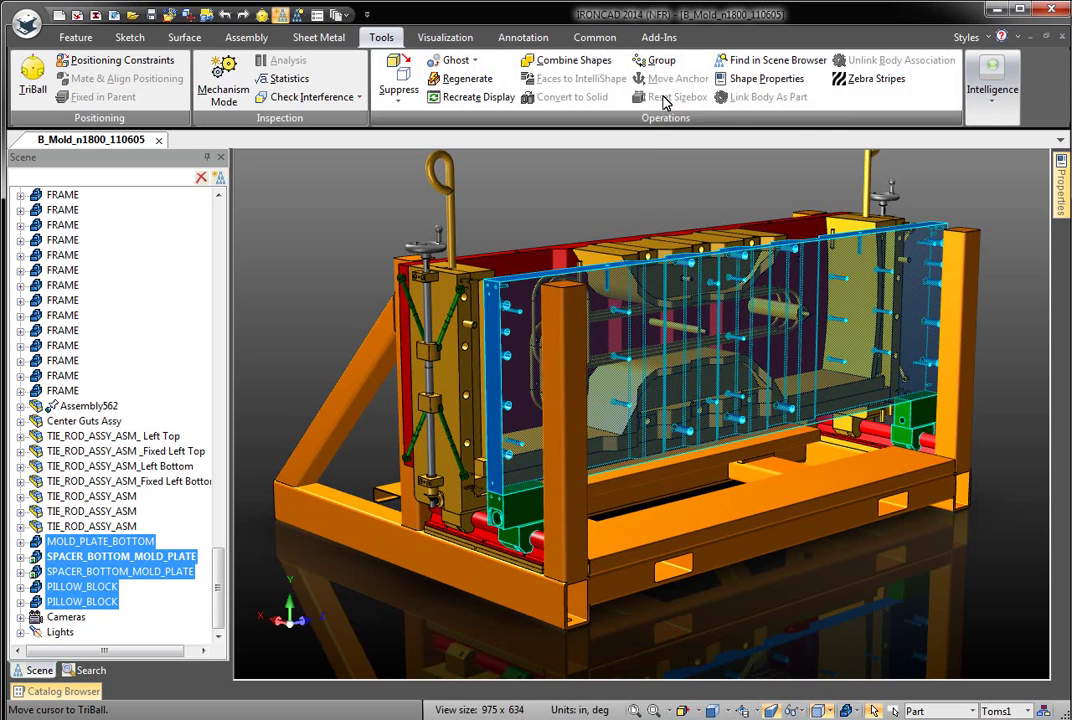
pyautogui.click(678, 63)
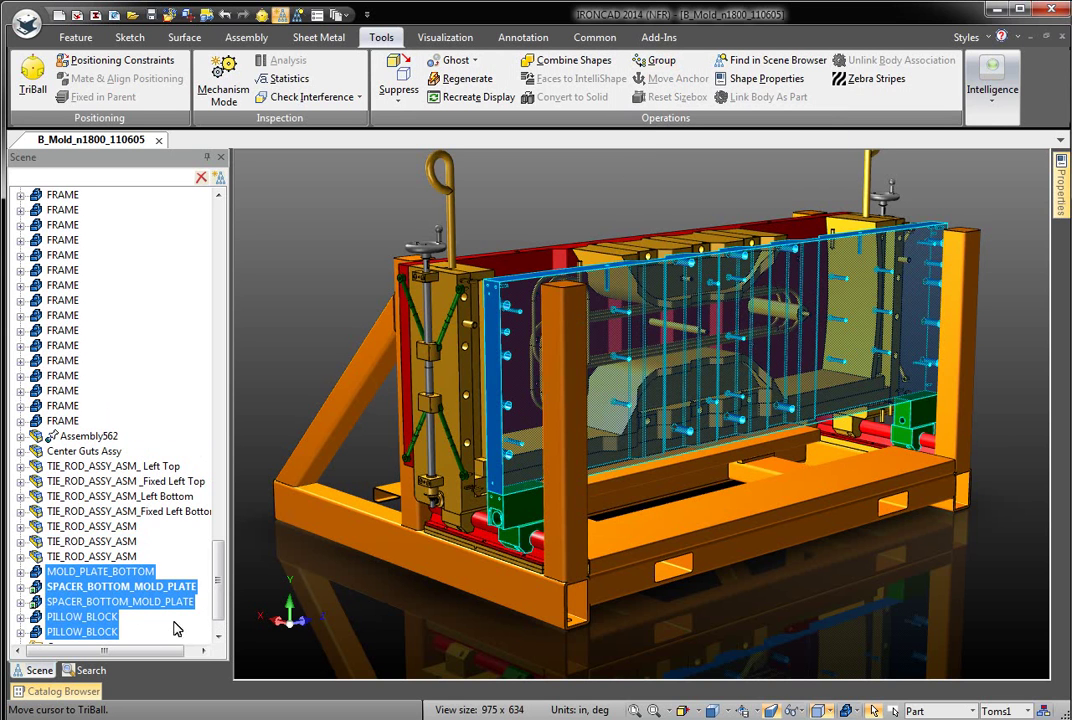
pyautogui.scroll(-1, 219, 590)
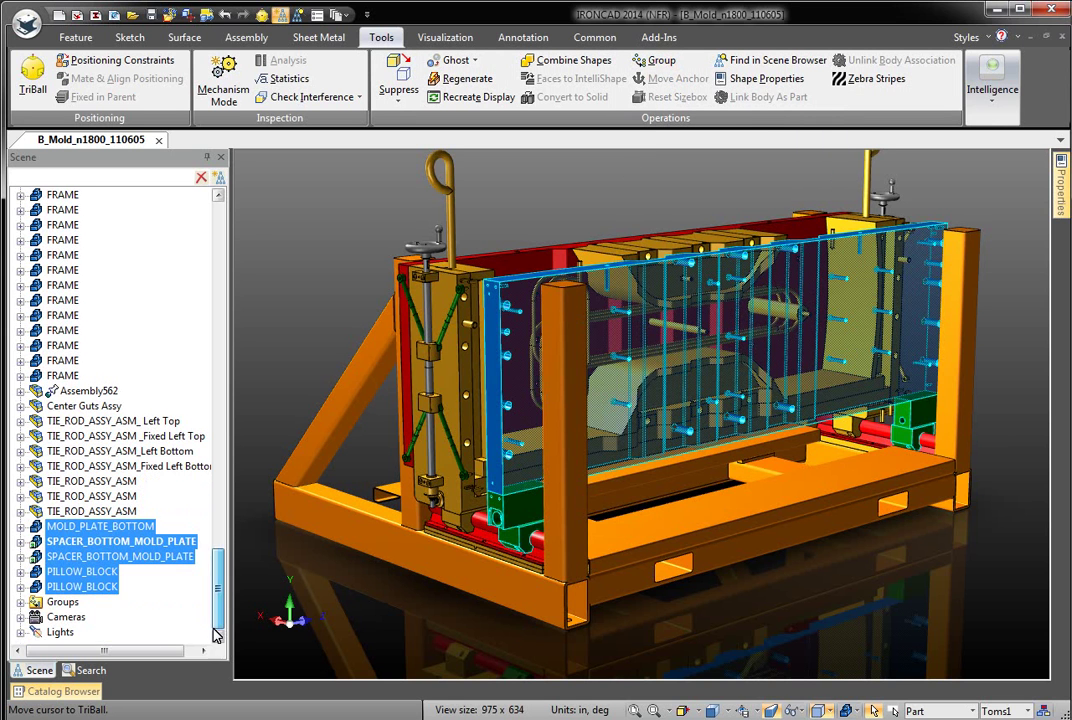
pyautogui.click(21, 602)
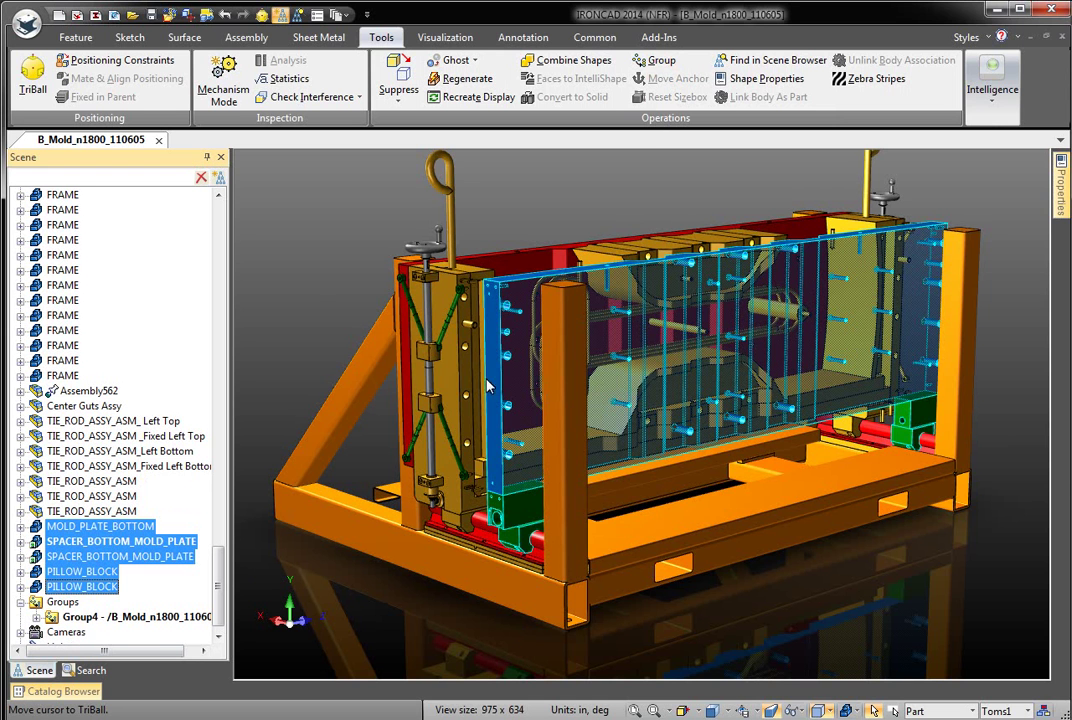
# Check whether the grouped bottom mold plate can be selected on its own in the model, and clear the selection
pyautogui.click(310, 278)
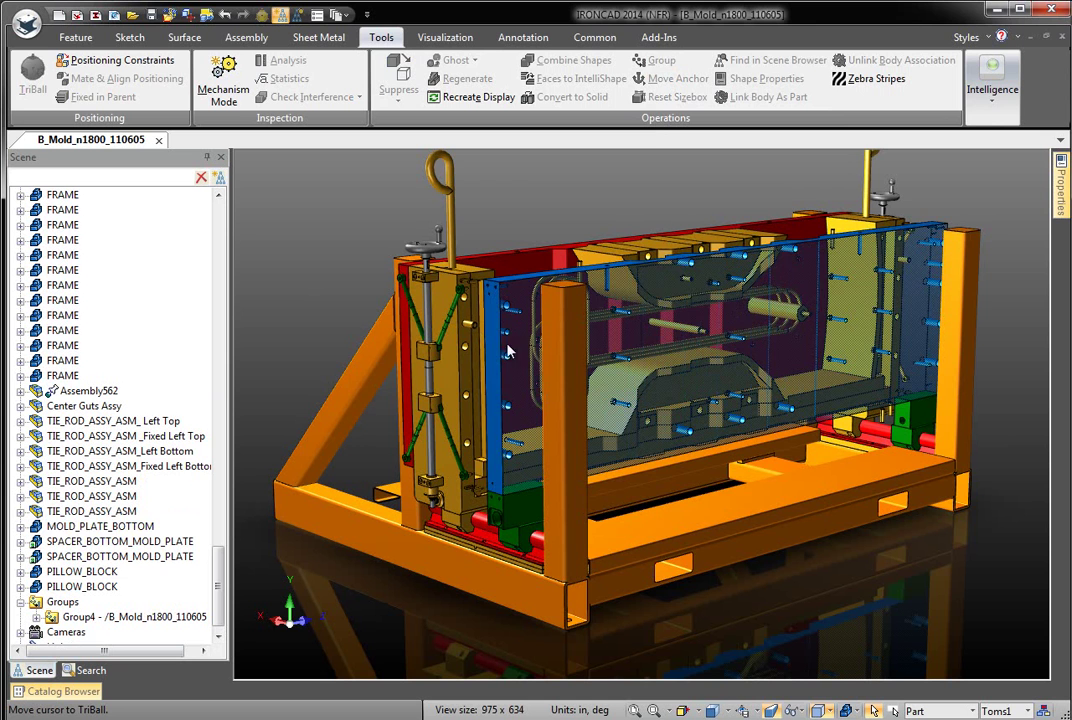
pyautogui.click(493, 484)
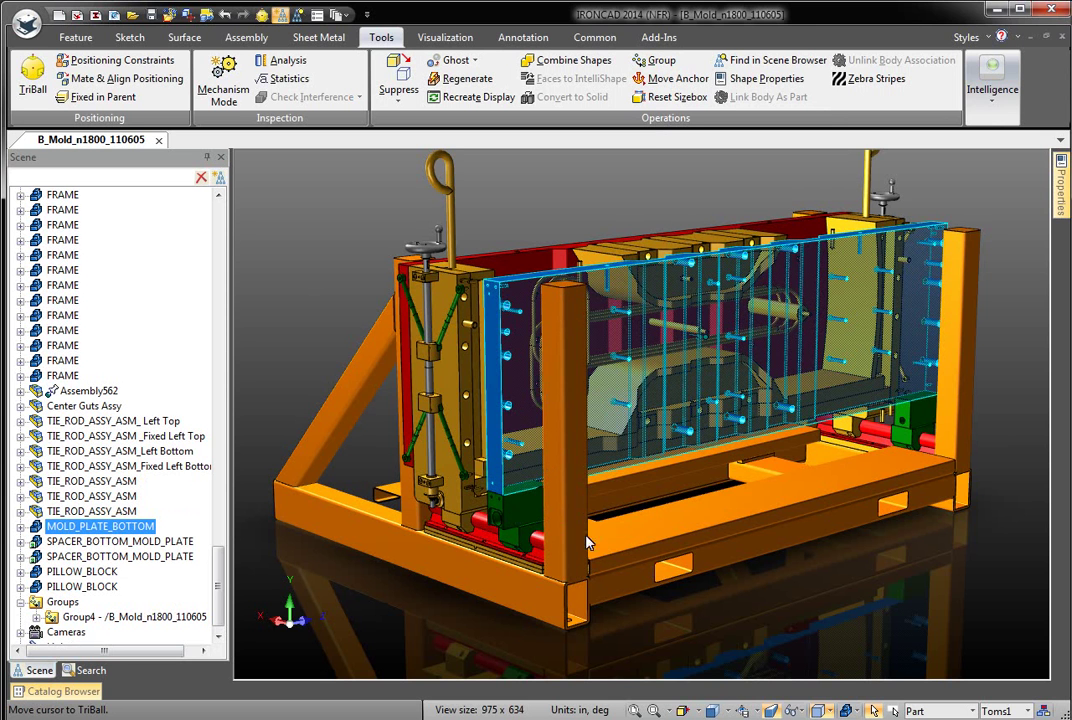
pyautogui.click(272, 256)
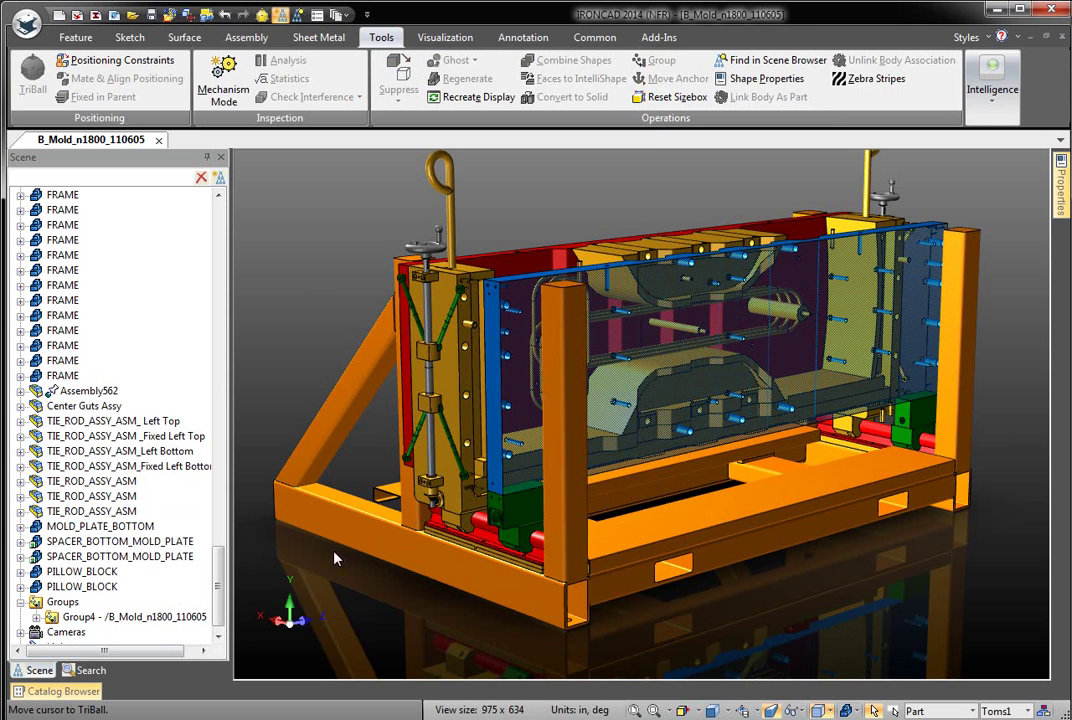
# Select the new group in the scene tree and move all its parts about 3.5 in perpendicular to the mold plate with the TriBall
pyautogui.click(121, 618)
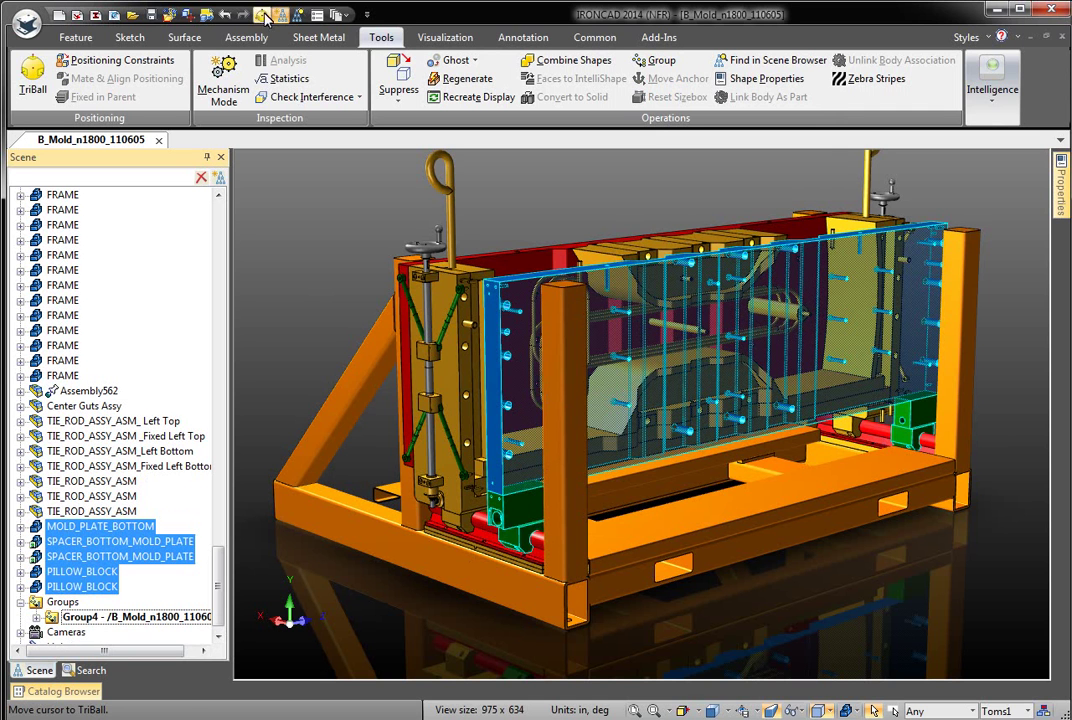
pyautogui.press('F10')
pyautogui.moveTo(784, 353); pyautogui.dragTo(797, 355)
pyautogui.hotkey('ctrl', 'z')
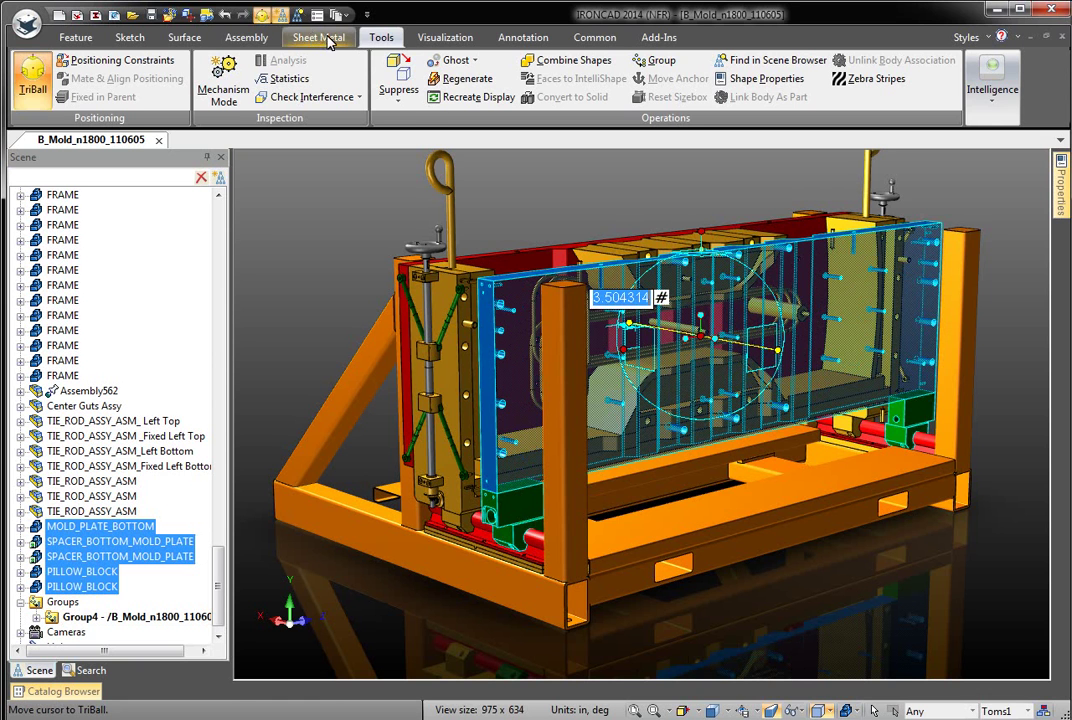
pyautogui.click(280, 16)
pyautogui.click(246, 250)
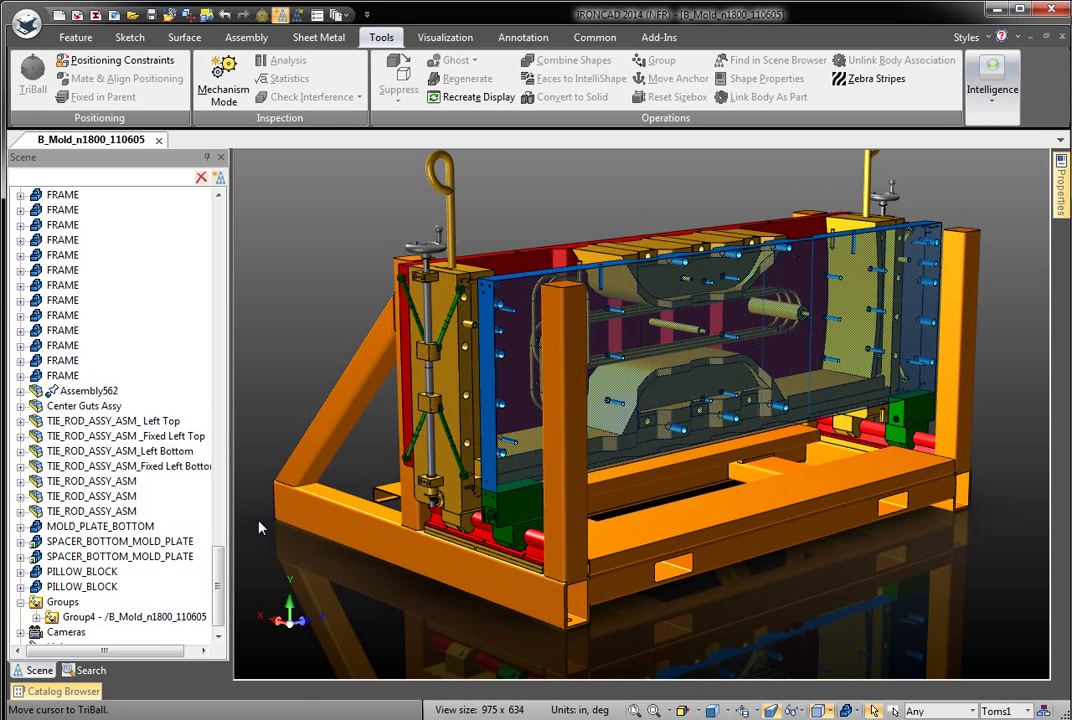
# Hide all parts of the mold plate group at once, and show all hidden parts again
pyautogui.rightClick(96, 625)
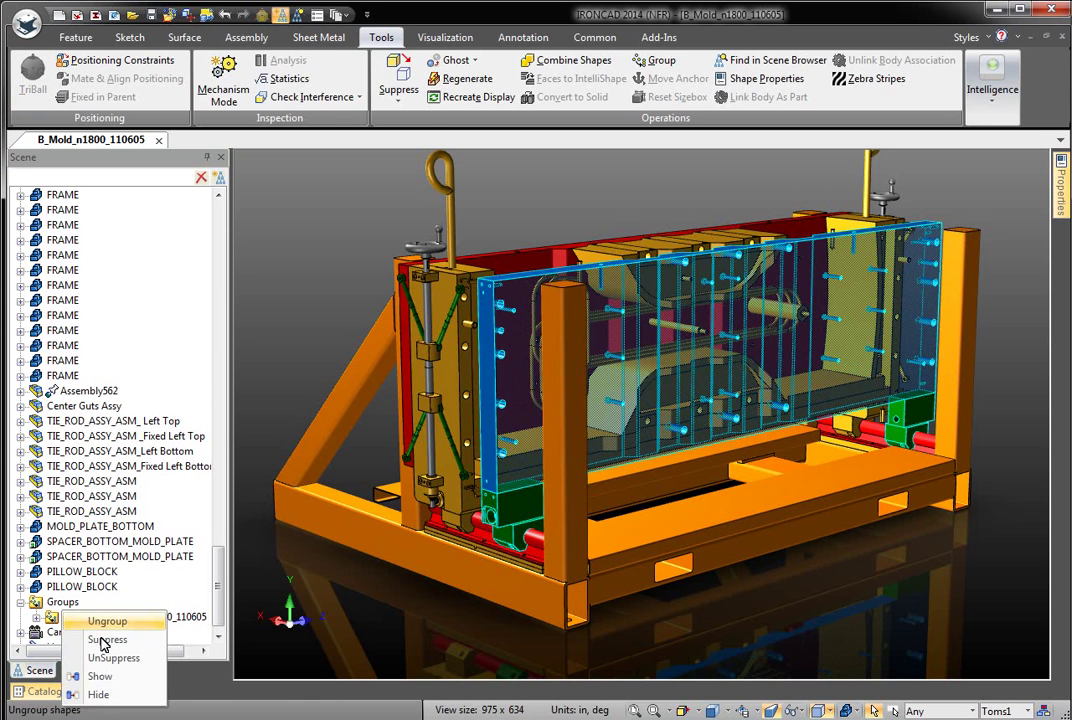
pyautogui.click(104, 693)
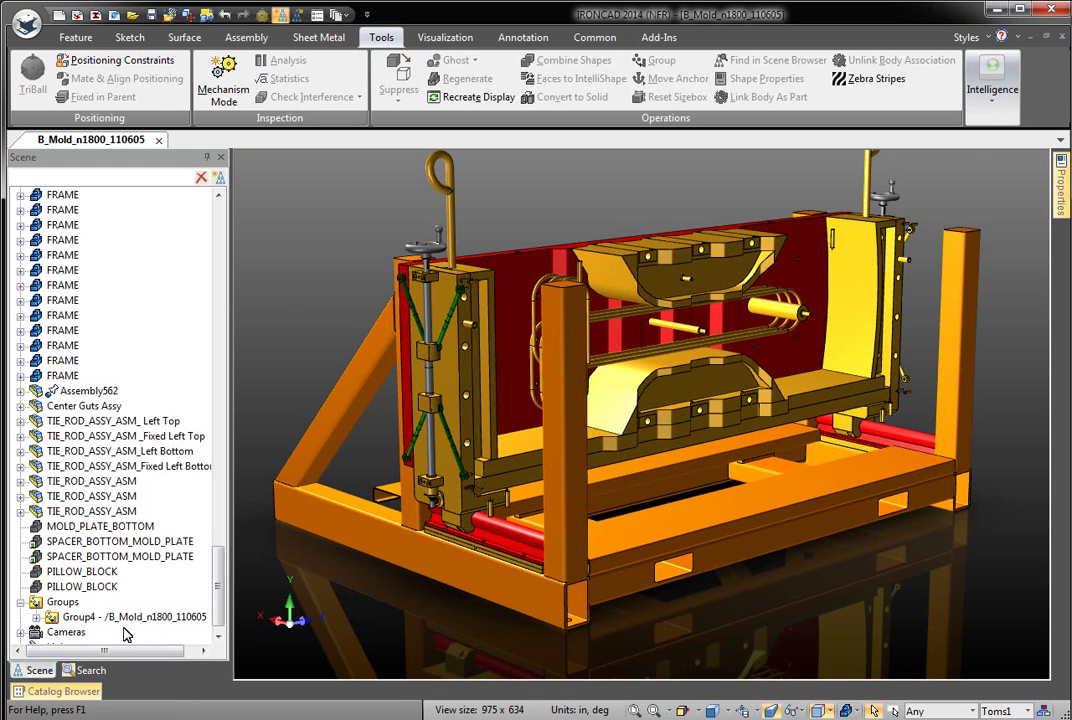
pyautogui.rightClick(343, 296)
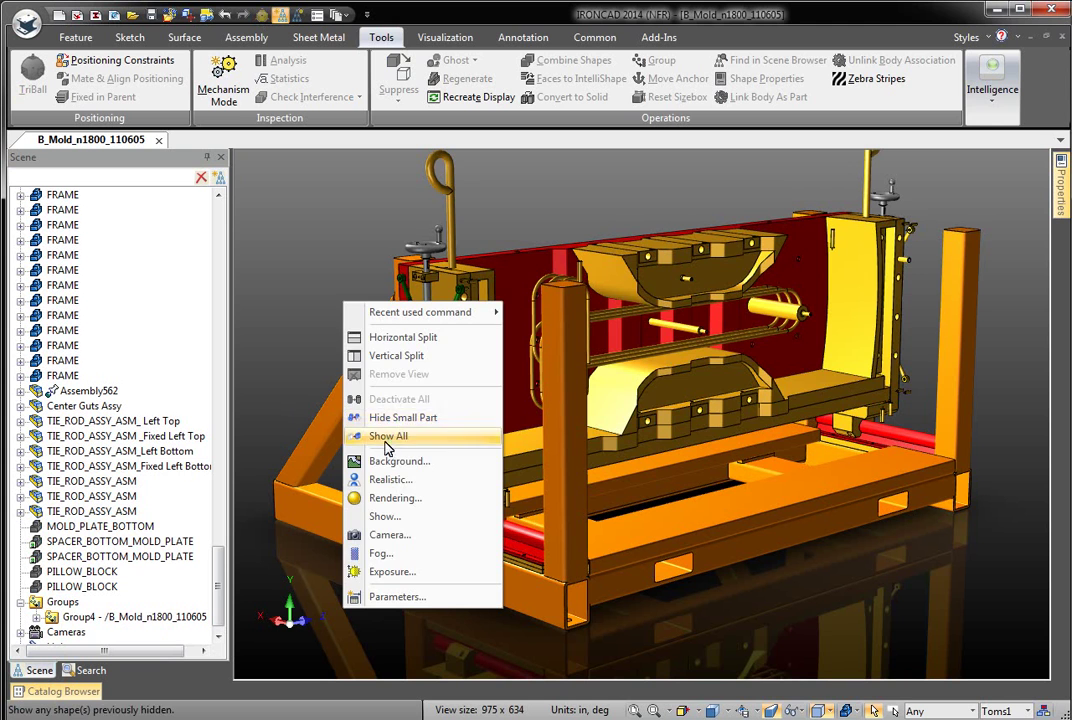
pyautogui.click(385, 437)
# Select the mold plate group in the scene tree, review the commands available for it, and clear the selection
pyautogui.click(110, 619)
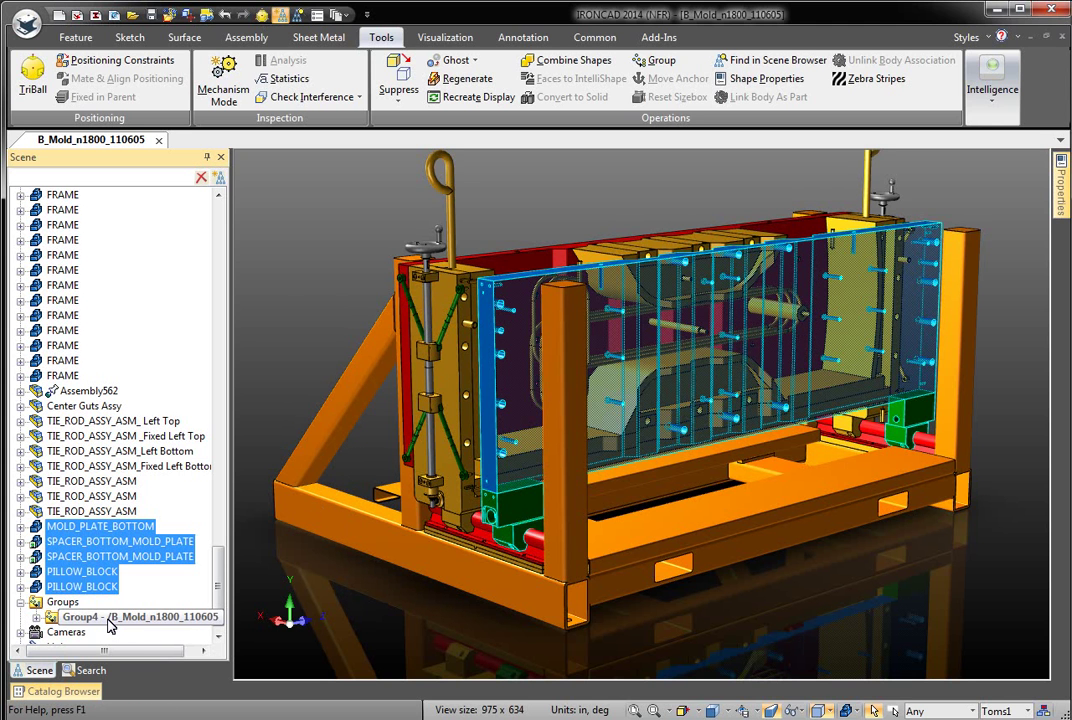
pyautogui.rightClick(110, 620)
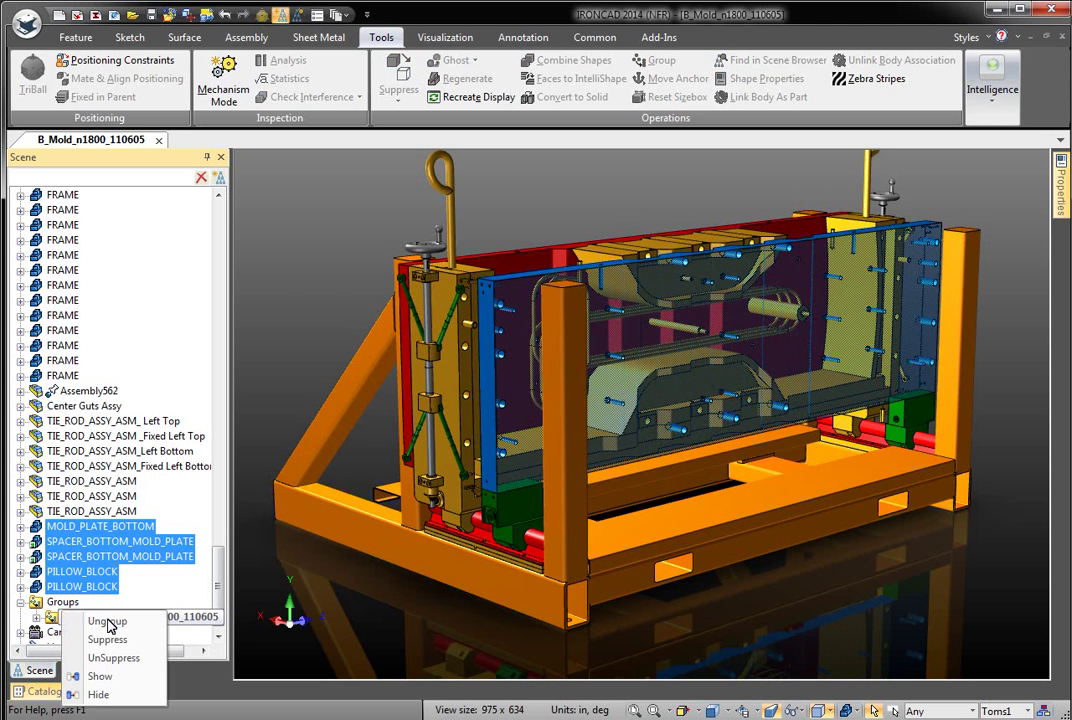
pyautogui.click(276, 345)
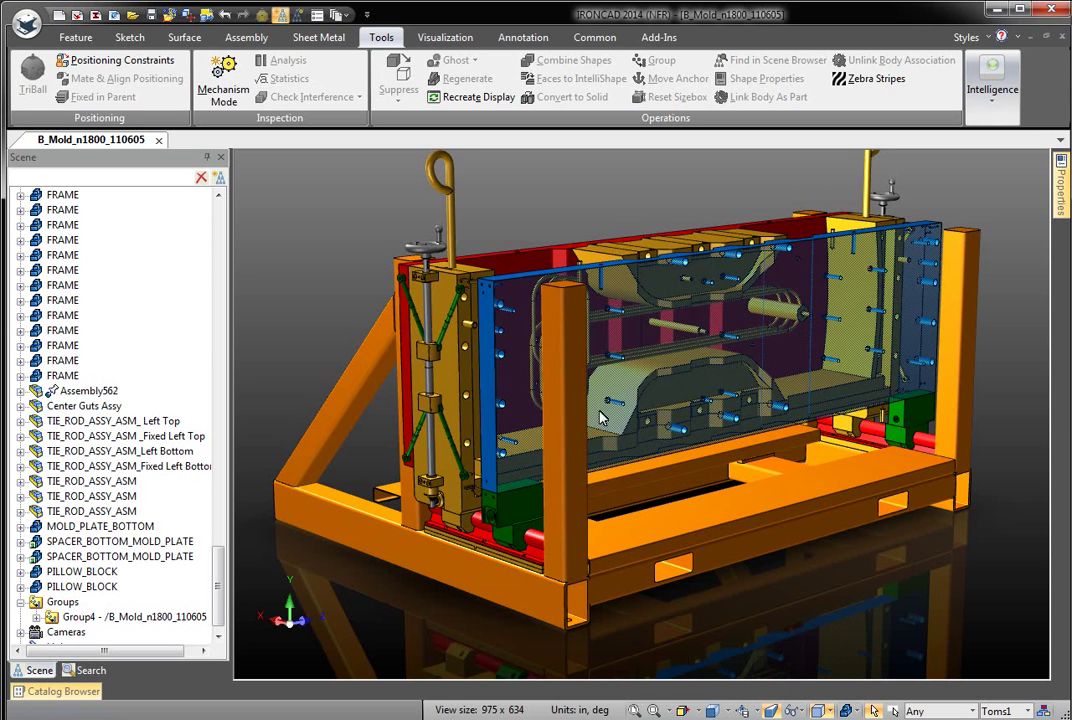
# Check whether the grouped mold plate and spacers can be selected individually in the model, and select the whole group in the scene tree
pyautogui.click(495, 457)
pyautogui.click(501, 513)
pyautogui.click(505, 505)
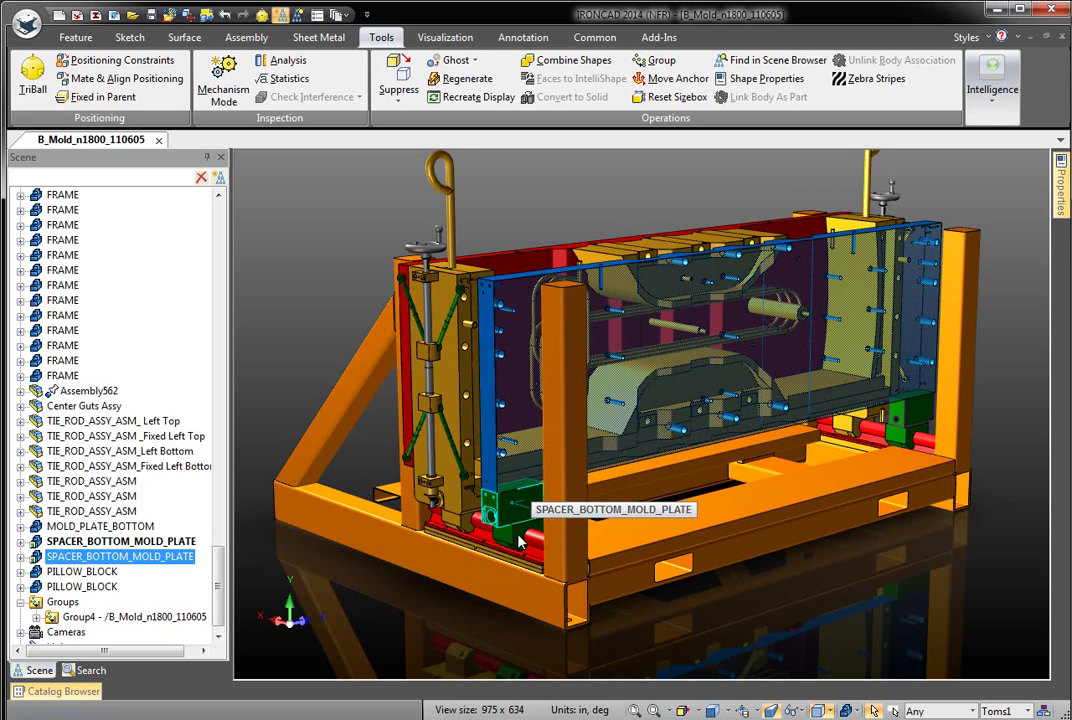
pyautogui.click(530, 538)
pyautogui.click(898, 433)
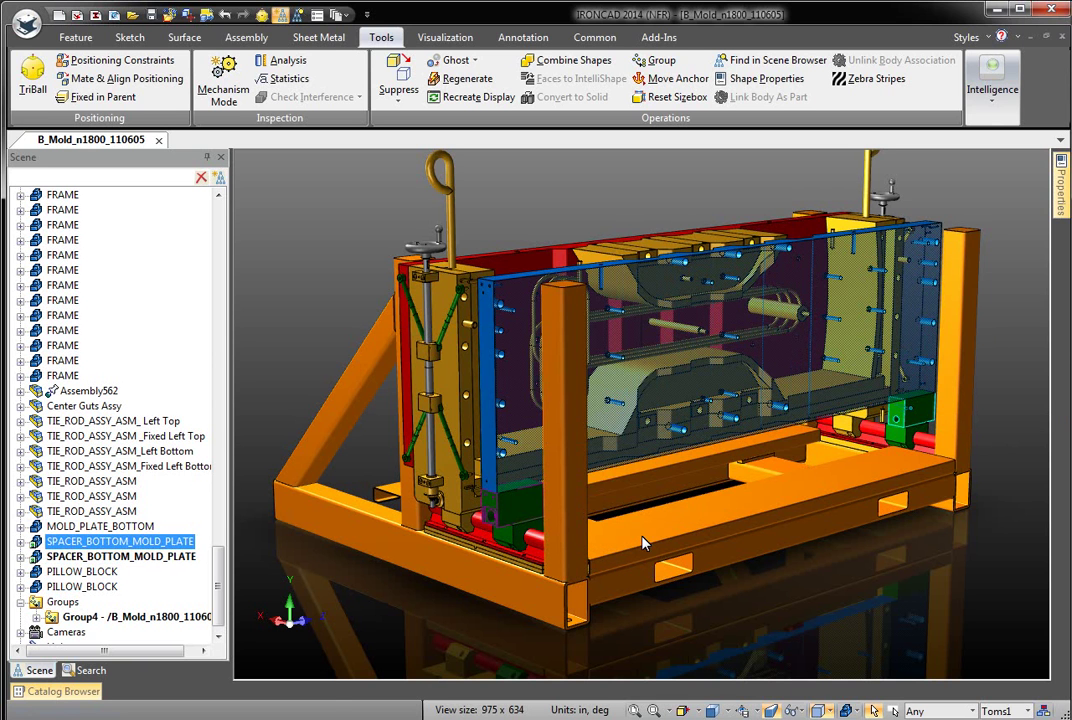
pyautogui.click(630, 610)
pyautogui.click(106, 618)
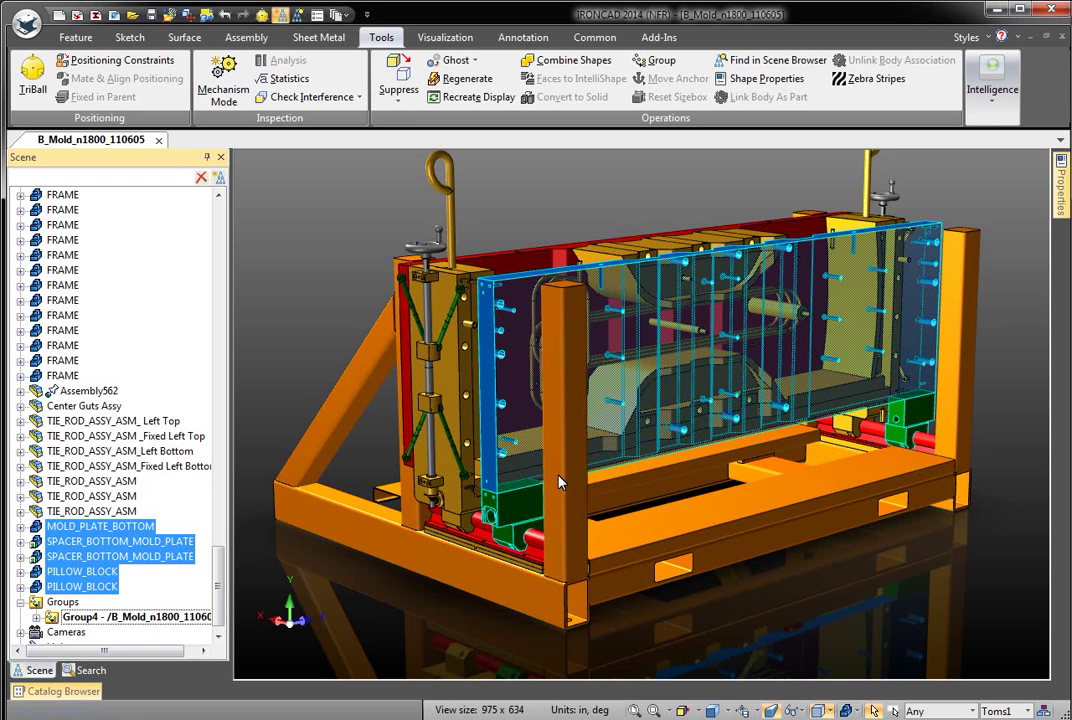